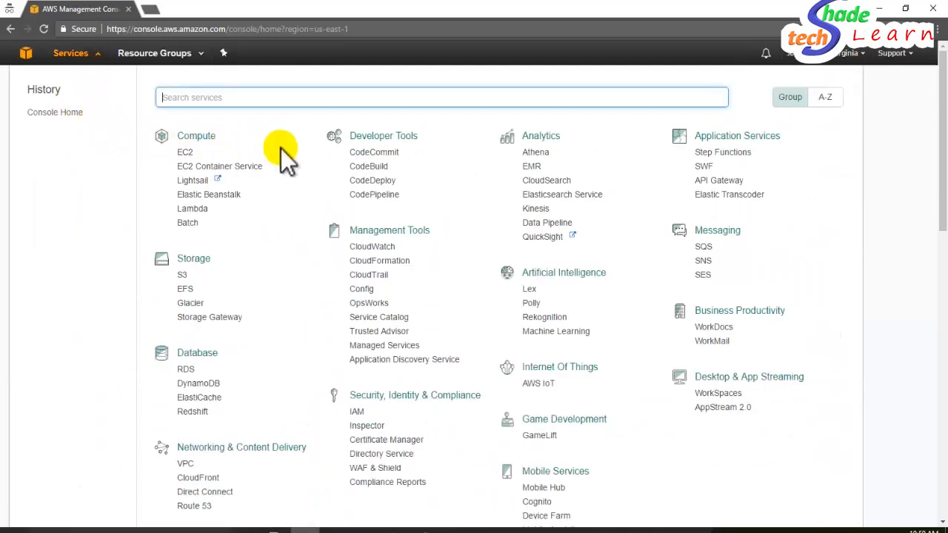
- Scroll through the AWS services catalogue back up to the Compute section
scroll(311, 201, "down", 3)
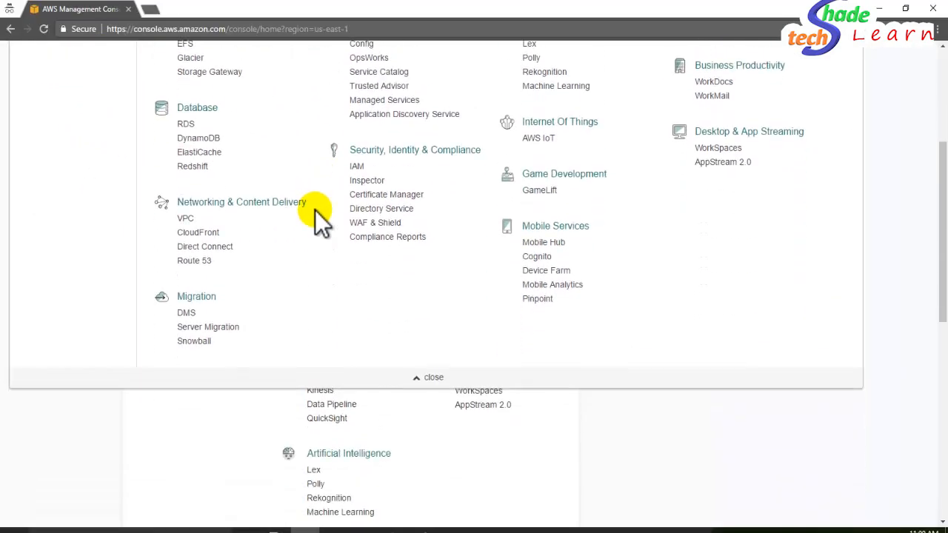
scroll(316, 211, "up", 3)
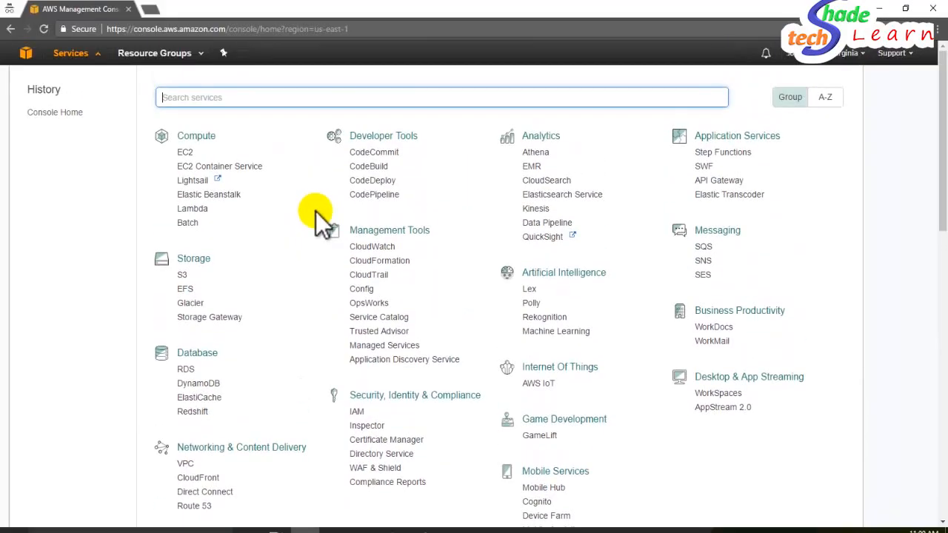
- Open the EC2 console and go to its Key Pairs page, empty in N. Virginia
left_click(185, 153)
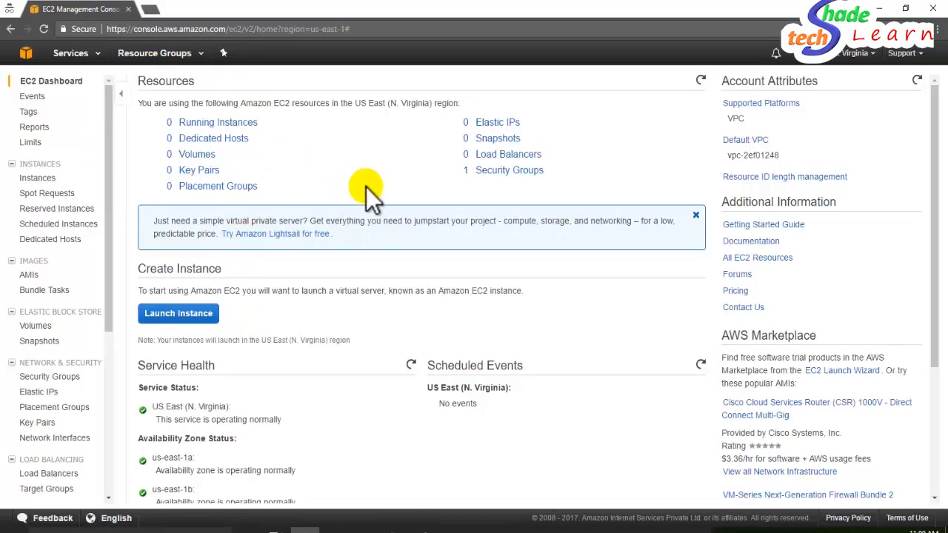
triple_click(434, 222)
left_click(435, 223)
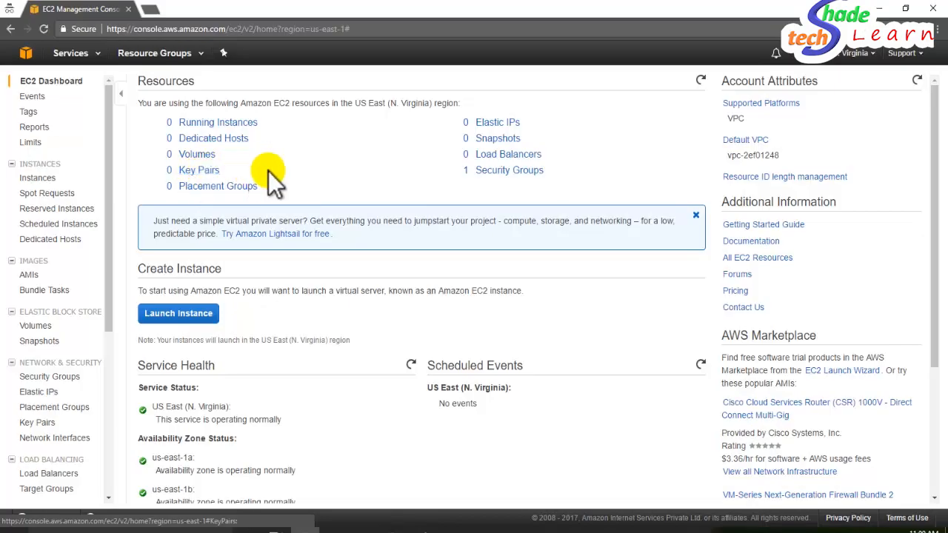
left_click(200, 171)
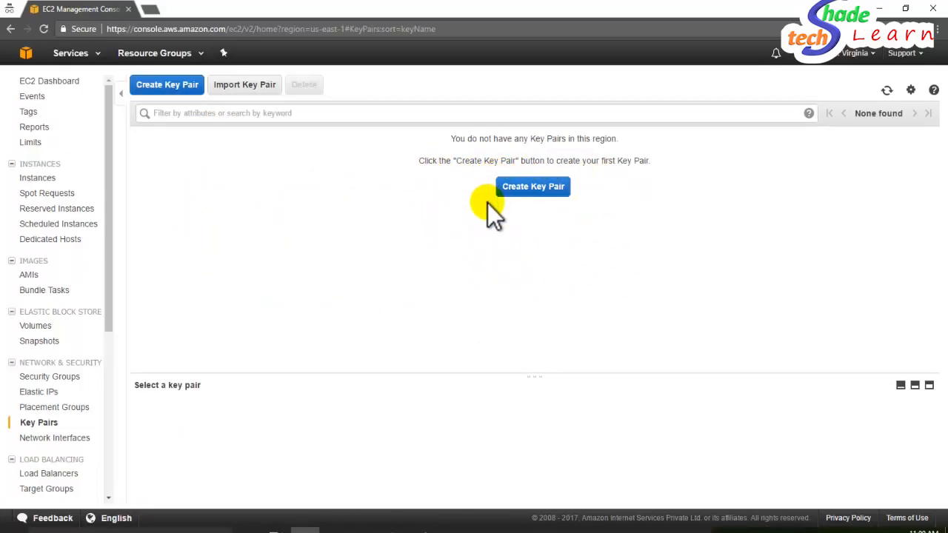
- Create a key pair named keyval, downloading keyval.pem
left_click(540, 191)
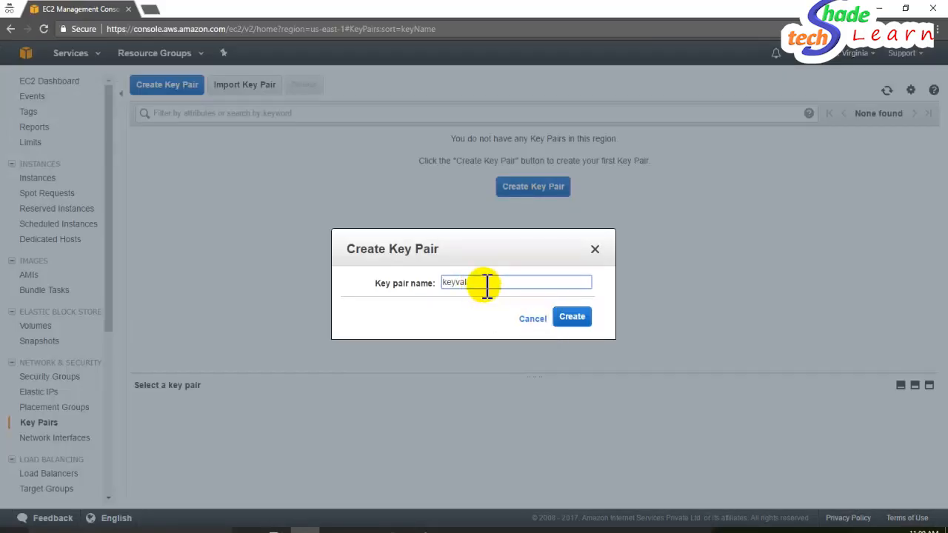
left_click(569, 319)
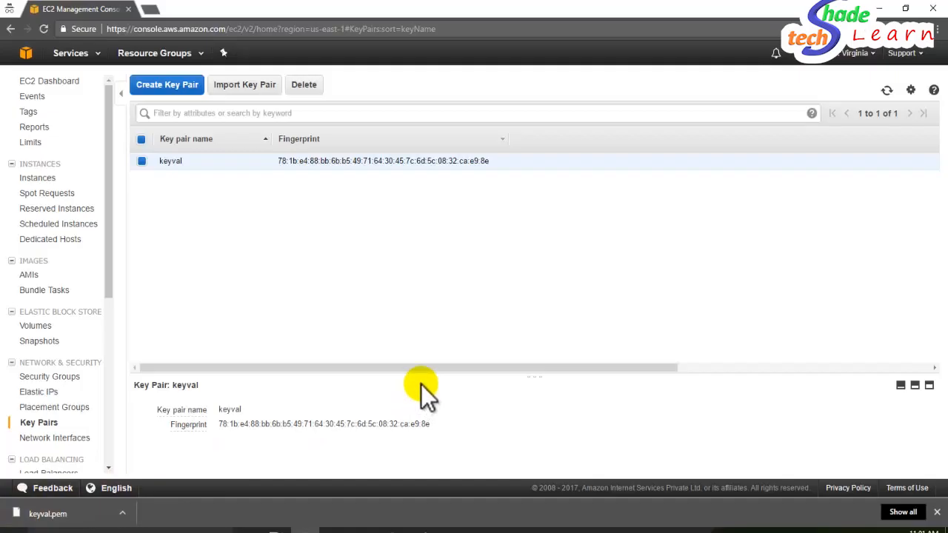
left_click_drag(441, 367, 409, 380)
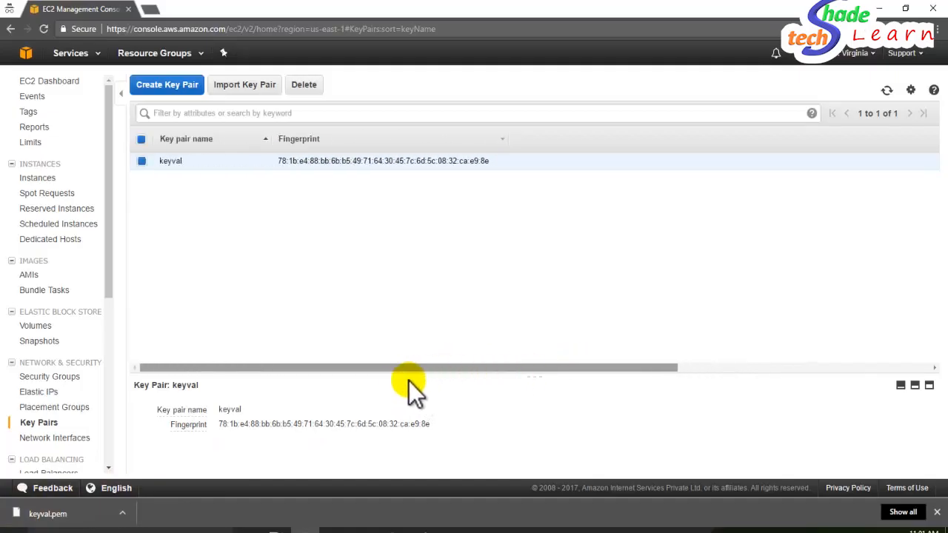
- Search 'puttygen download' in a new tab and reach the PuTTY latest-release page via putty.org
left_click(151, 9)
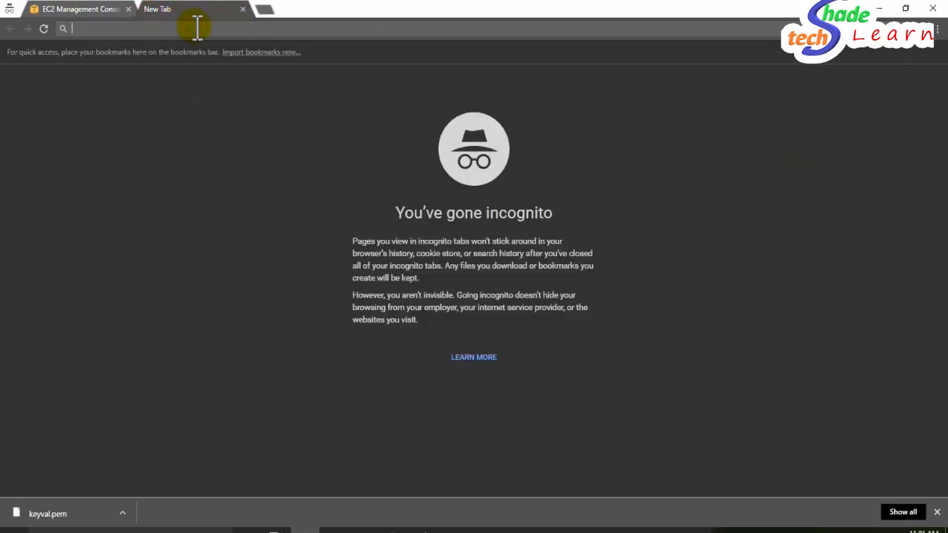
type("puttygen download")
key("Return")
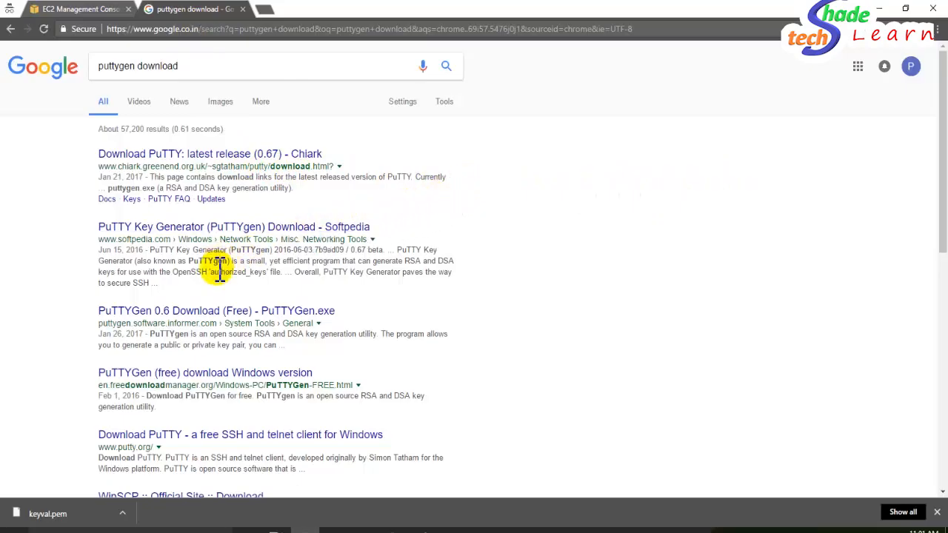
left_click(319, 307)
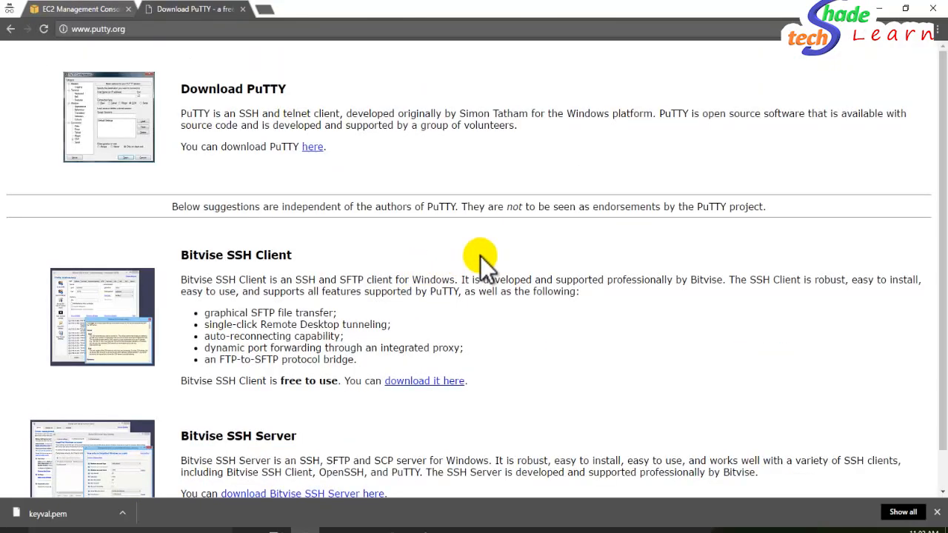
left_click(311, 148)
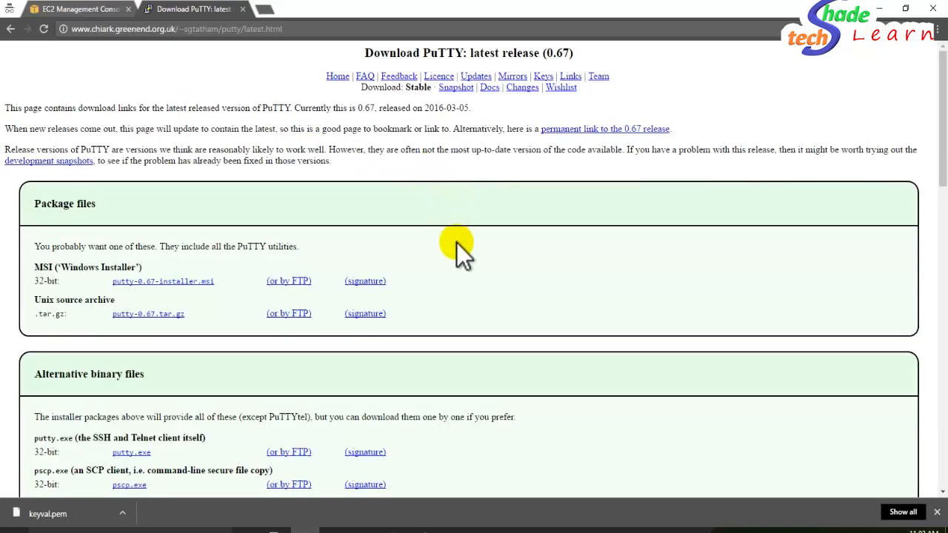
- Download putty.exe and puttygen.exe from the PuTTY release page
scroll(456, 242, "down", 3)
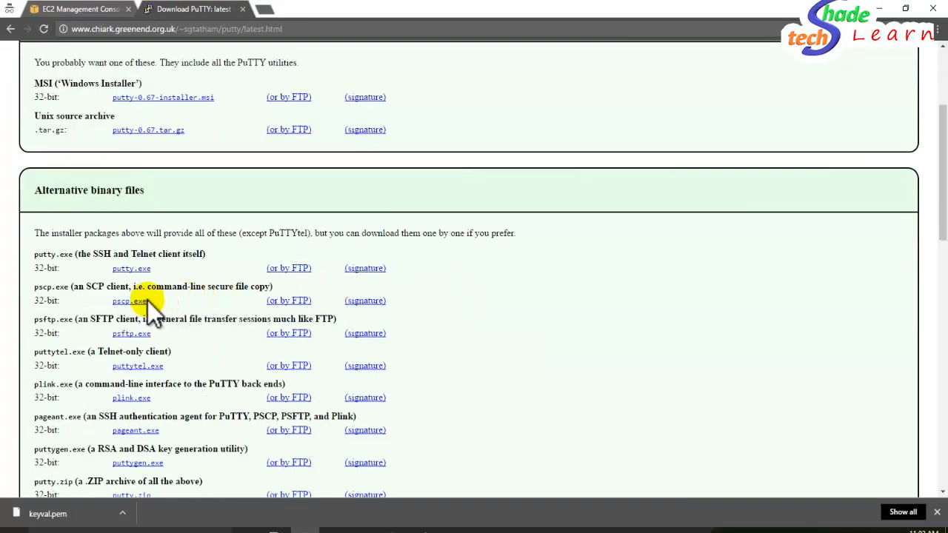
left_click(143, 270)
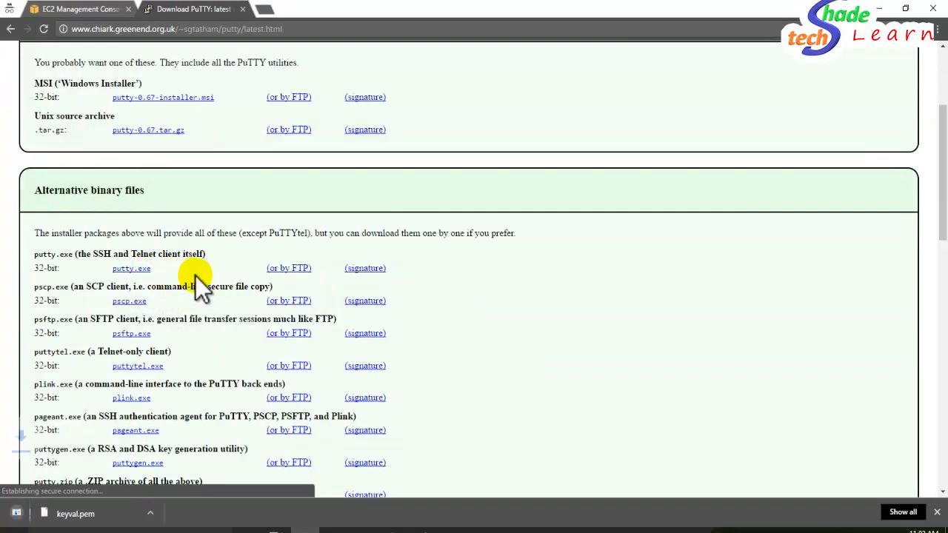
scroll(213, 279, "down", 1)
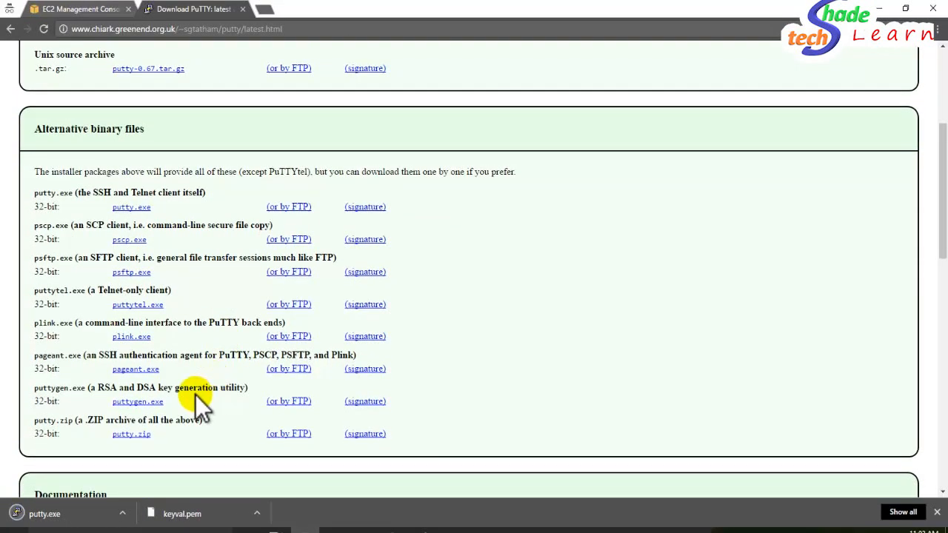
left_click(152, 402)
scroll(219, 387, "up", 4)
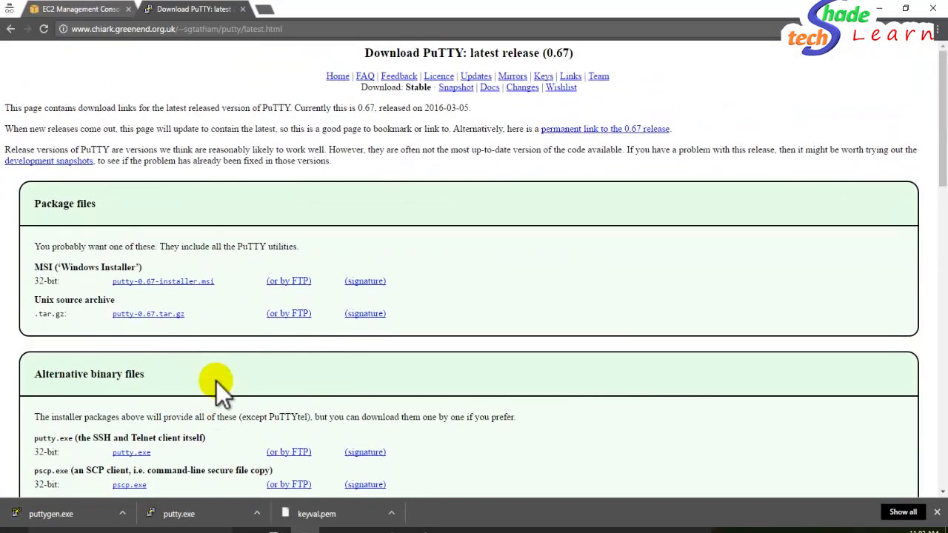
- Close the download tab, launch putty.exe, and run puttygen.exe past the SmartScreen warning
middle_click(196, 13)
left_click(200, 521)
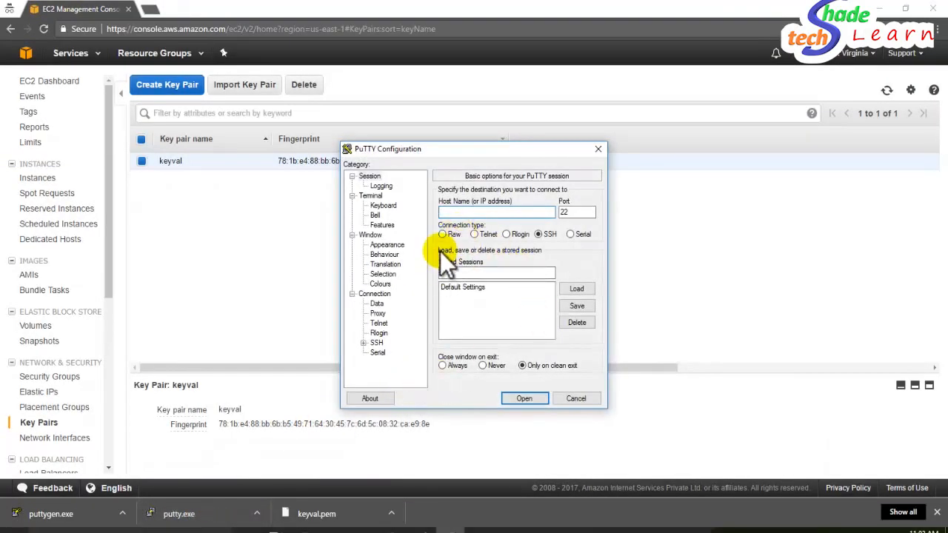
left_click(17, 513)
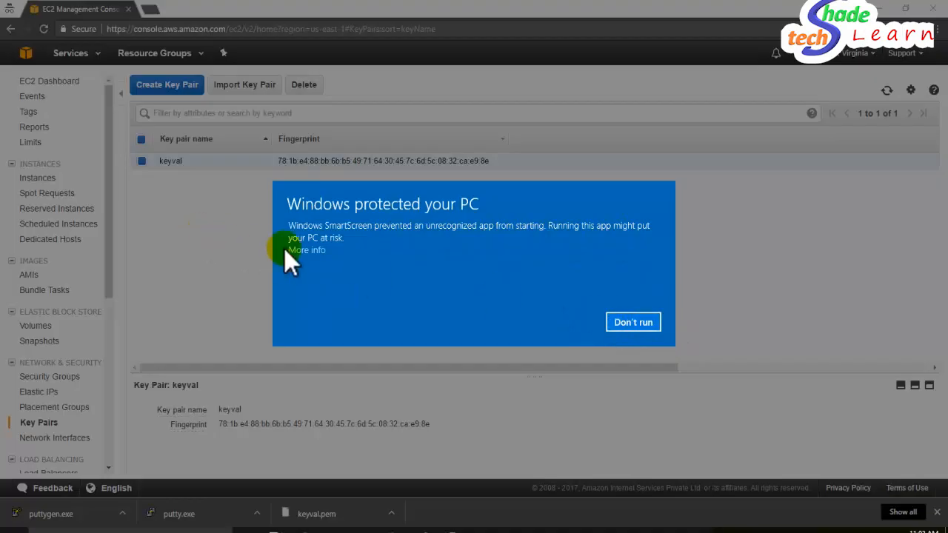
left_click(314, 252)
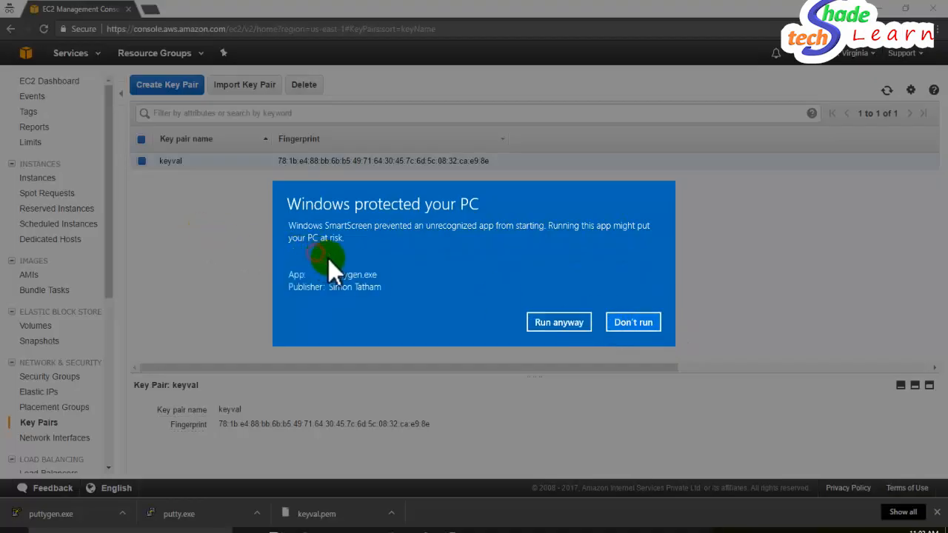
left_click(558, 325)
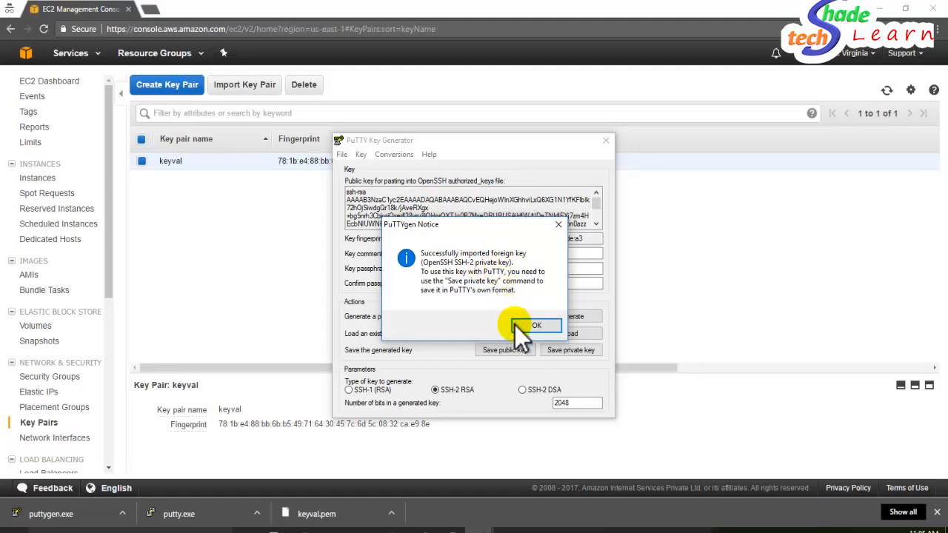
- Dismiss the import notice and replace the imported-openssh-key comment with keyval
left_click(536, 326)
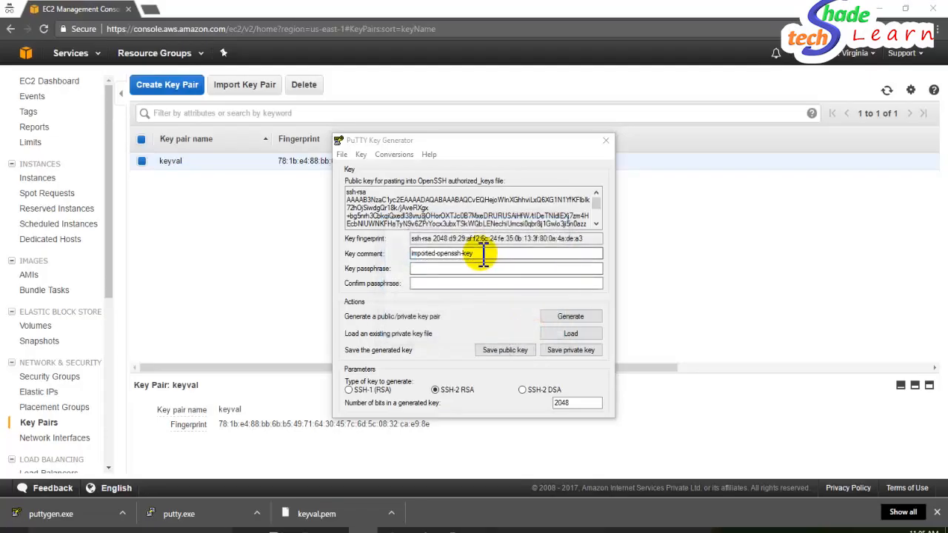
left_click_drag(480, 254, 406, 250)
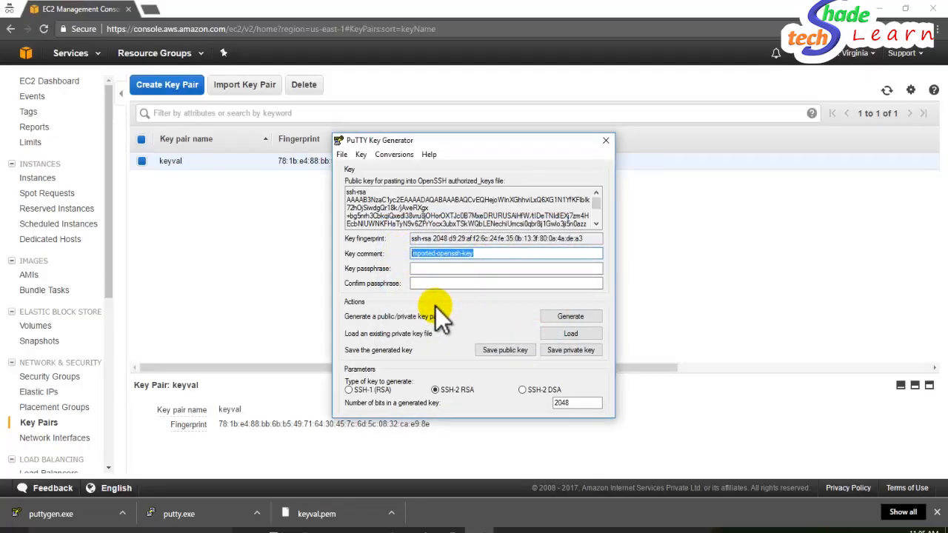
type("ke")
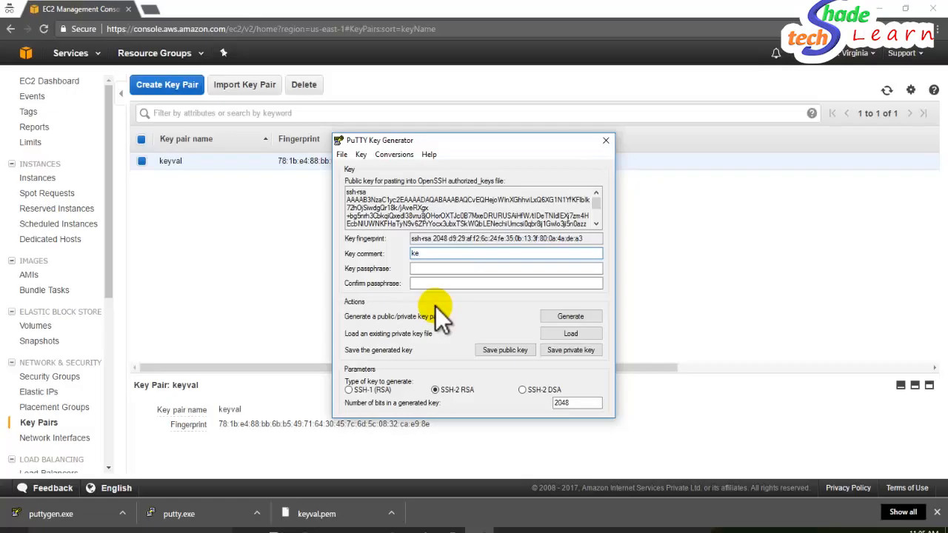
type("yval")
double_click(423, 253)
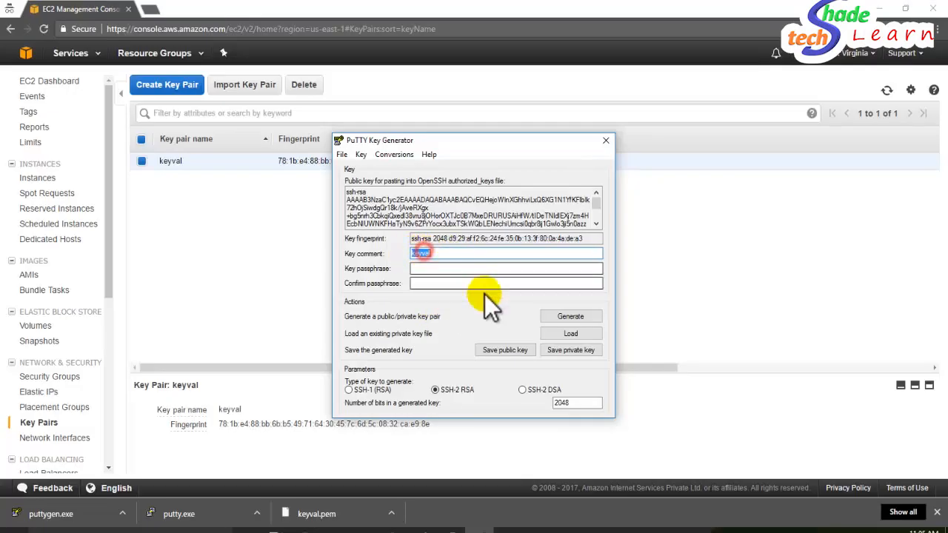
- Generate a 2048-bit RSA key, check keyval.pem..ppk in Documents, then minimise Explorer
left_click(573, 320)
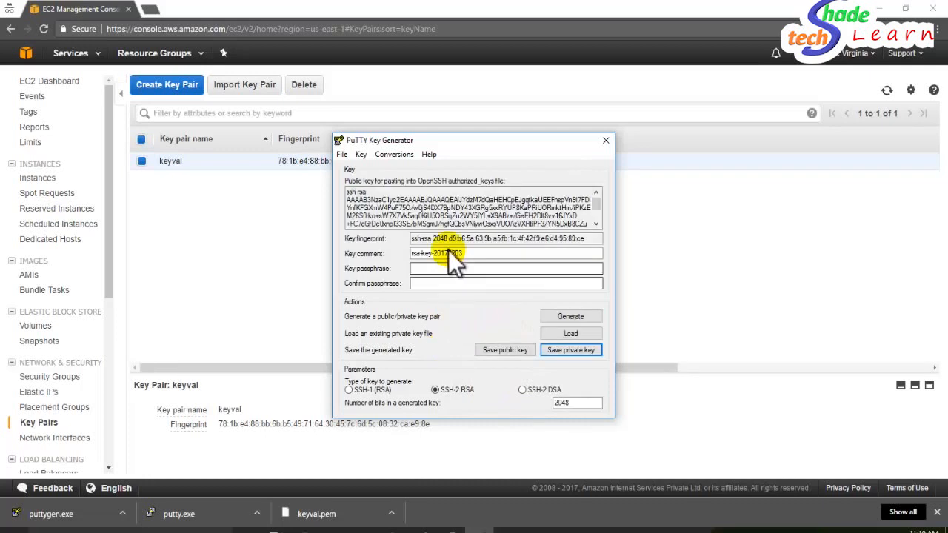
left_click_drag(385, 240, 360, 186)
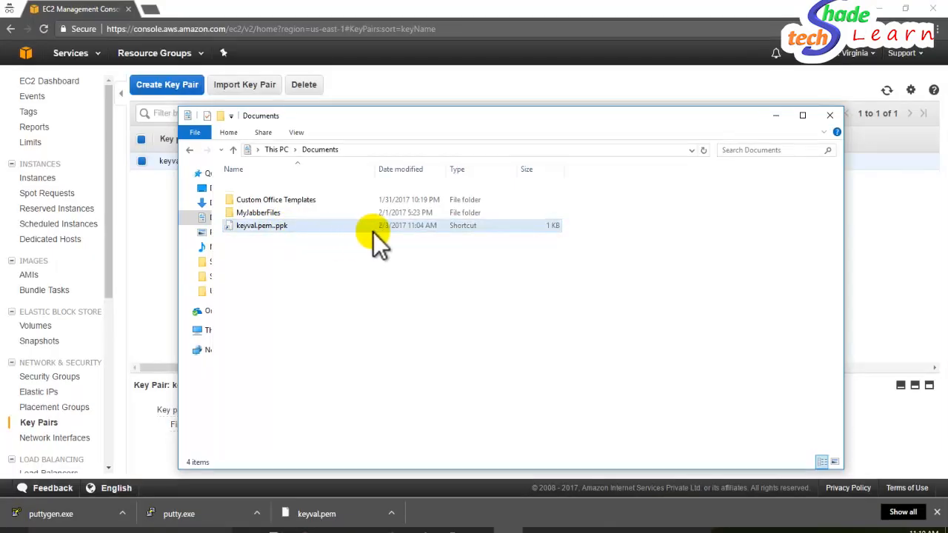
left_click(774, 117)
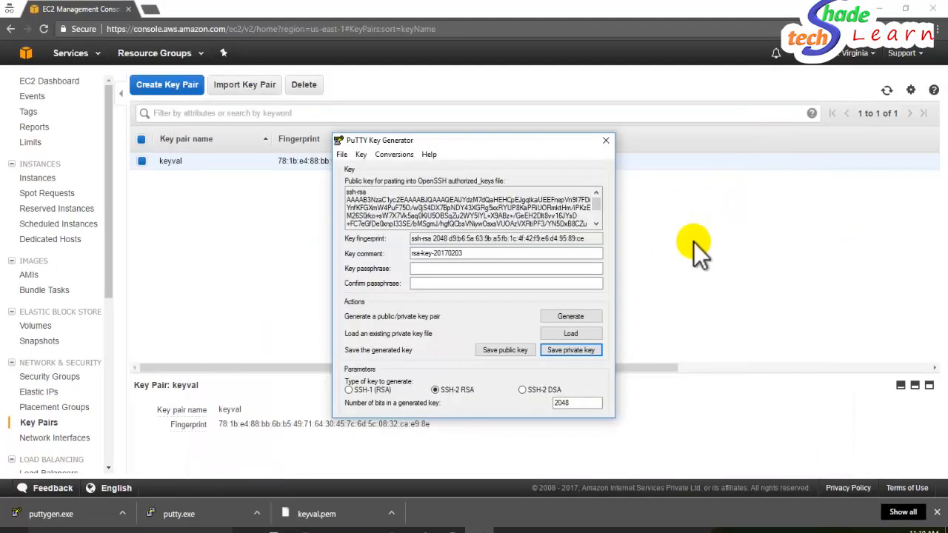
- Close PuTTYgen and go back to the EC2 Dashboard showing 1 key pair
left_click(605, 142)
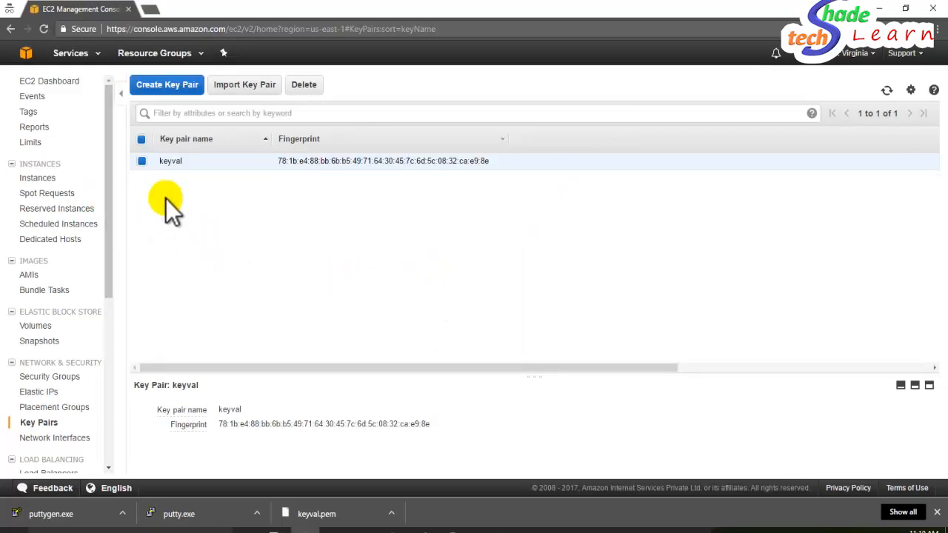
left_click(59, 81)
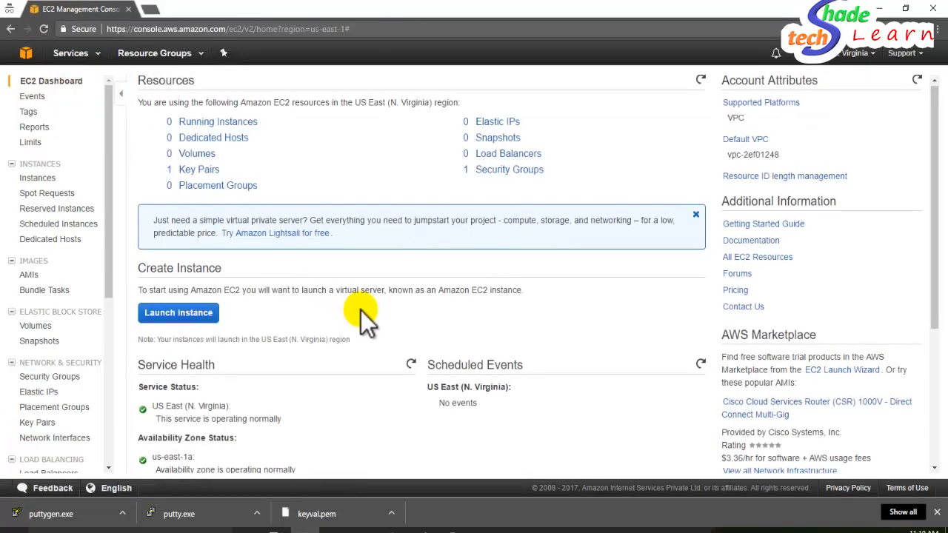
left_click(197, 322)
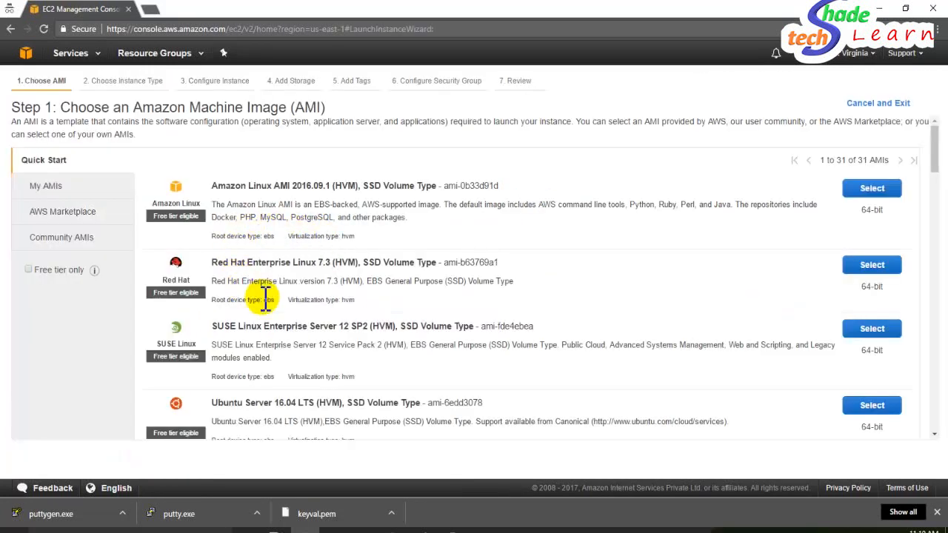
scroll(379, 243, "down", 2)
scroll(379, 243, "up", 2)
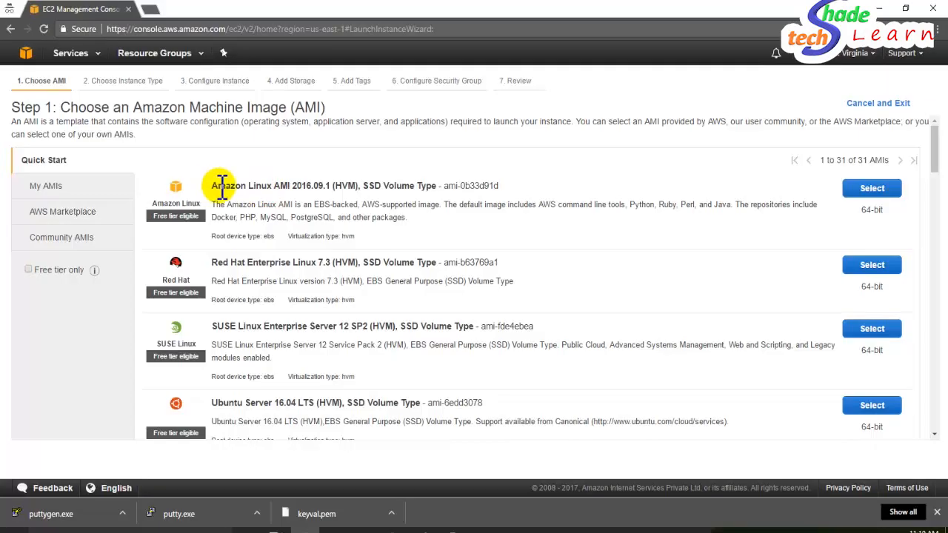
left_click_drag(336, 187, 357, 188)
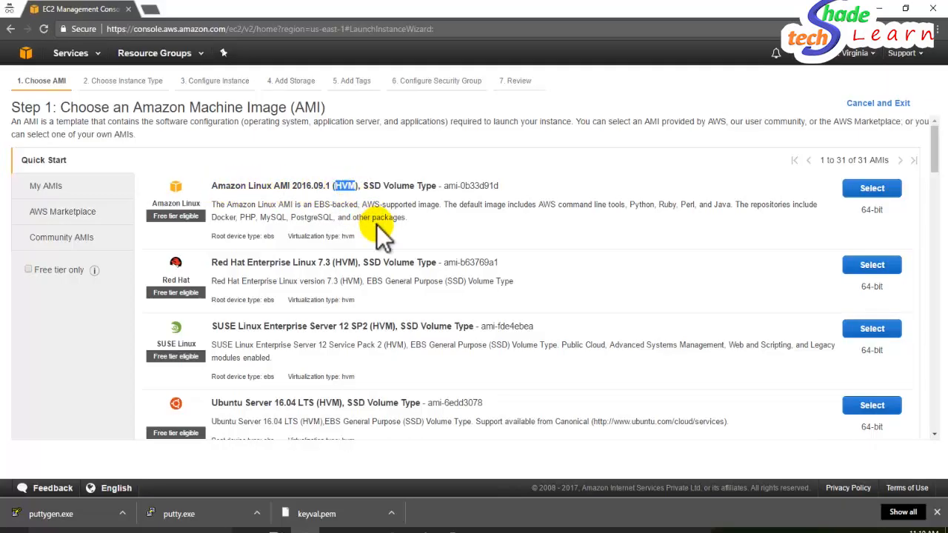
scroll(376, 222, "down", 2)
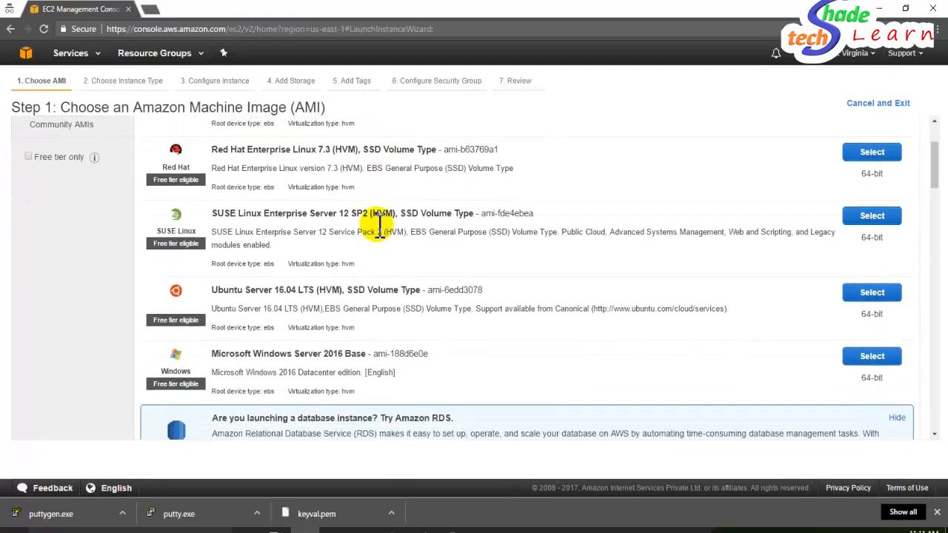
scroll(296, 214, "up", 2)
left_click(62, 190)
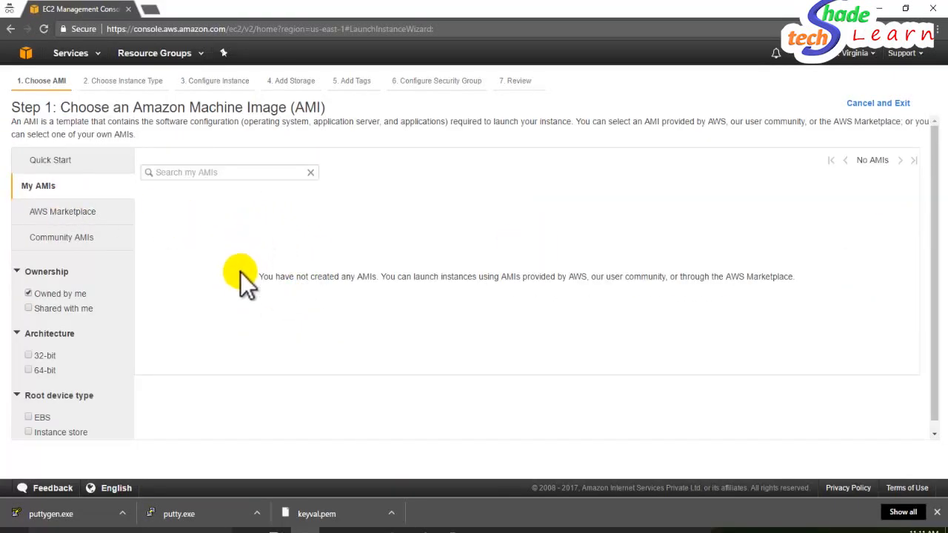
left_click(85, 212)
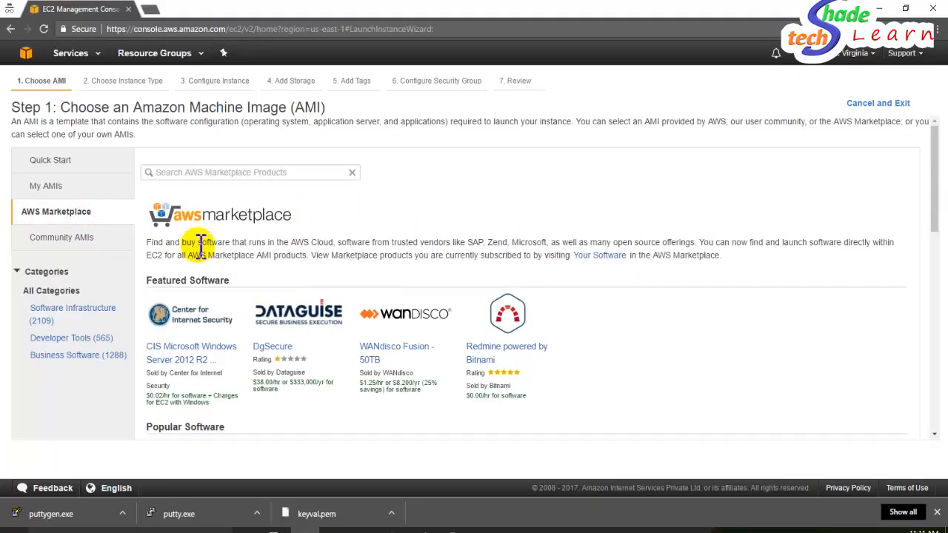
left_click(95, 237)
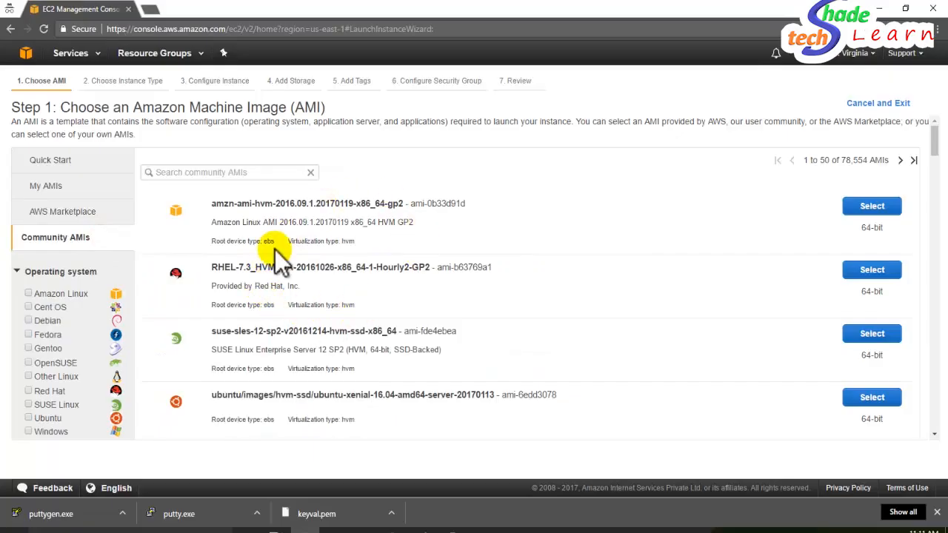
scroll(316, 282, "down", 2)
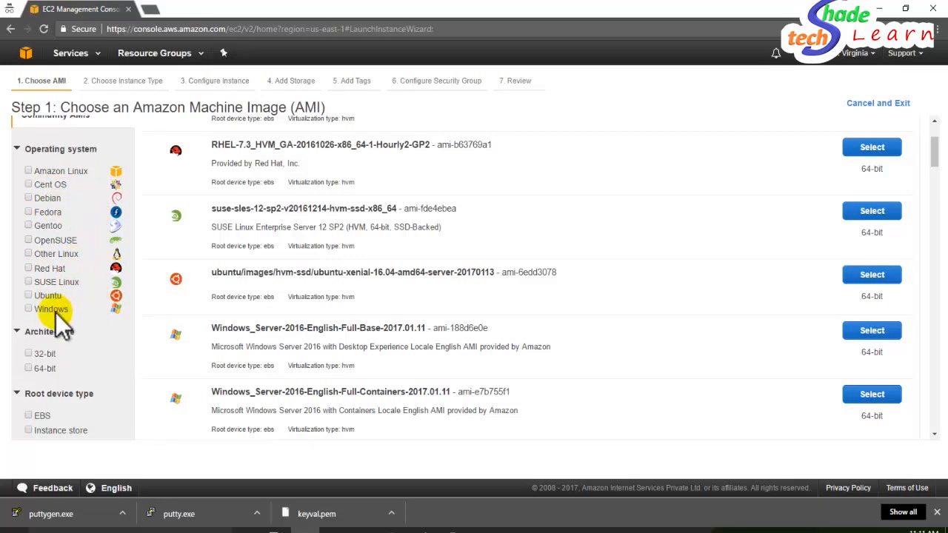
scroll(78, 300, "down", 1)
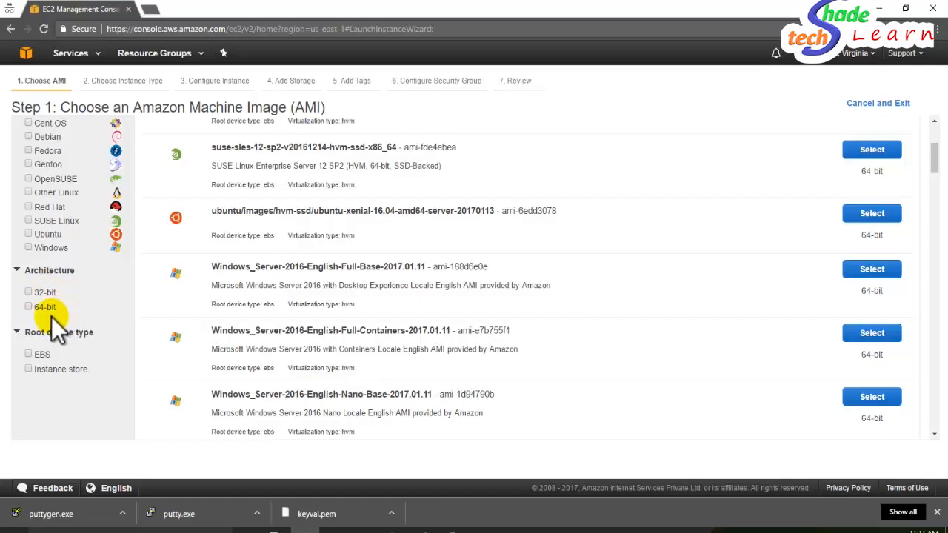
scroll(83, 315, "up", 1)
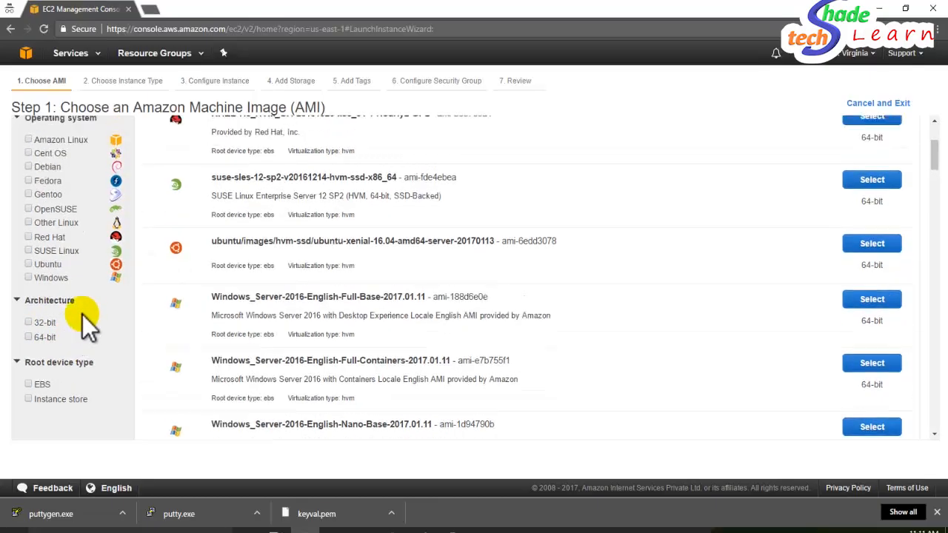
scroll(70, 356, "down", 1)
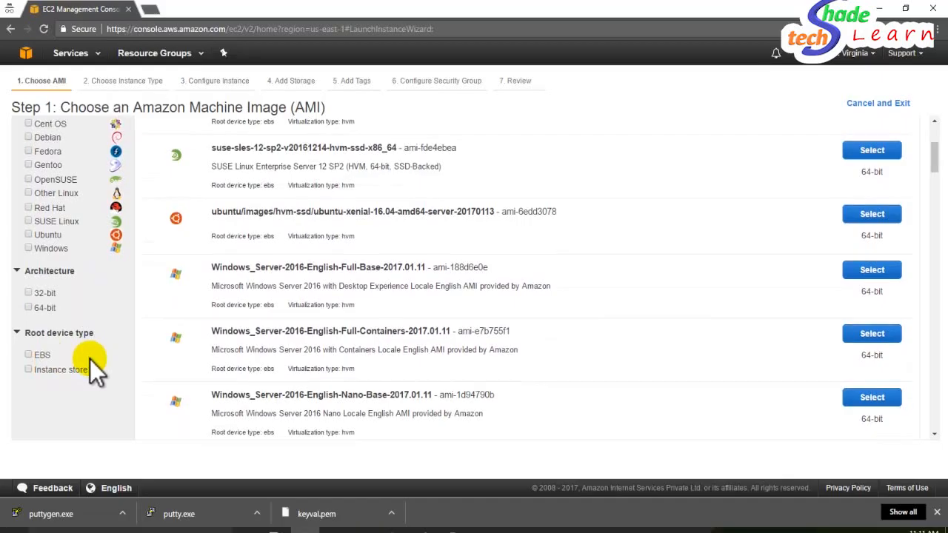
scroll(89, 359, "up", 5)
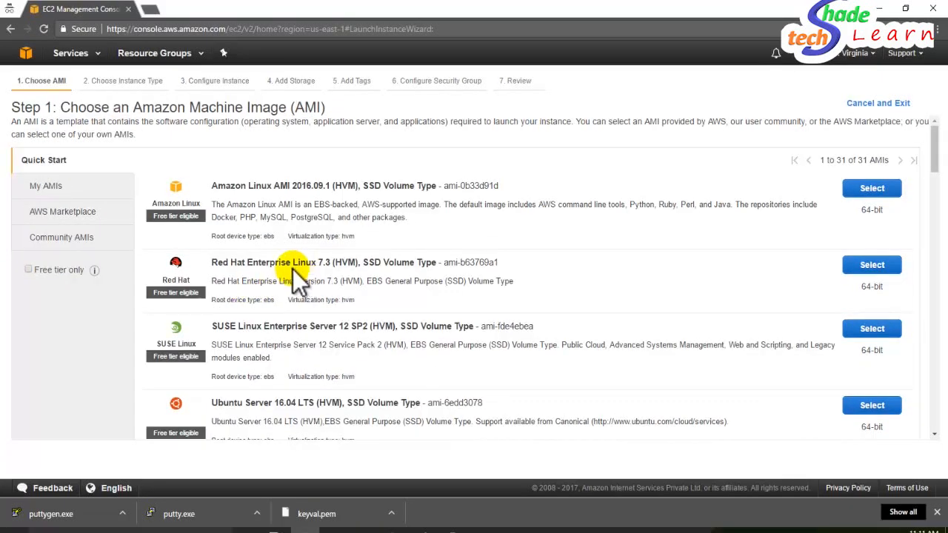
- Tick Free tier only and select the Ubuntu Server 14.04 LTS (HVM) AMI
left_click(29, 270)
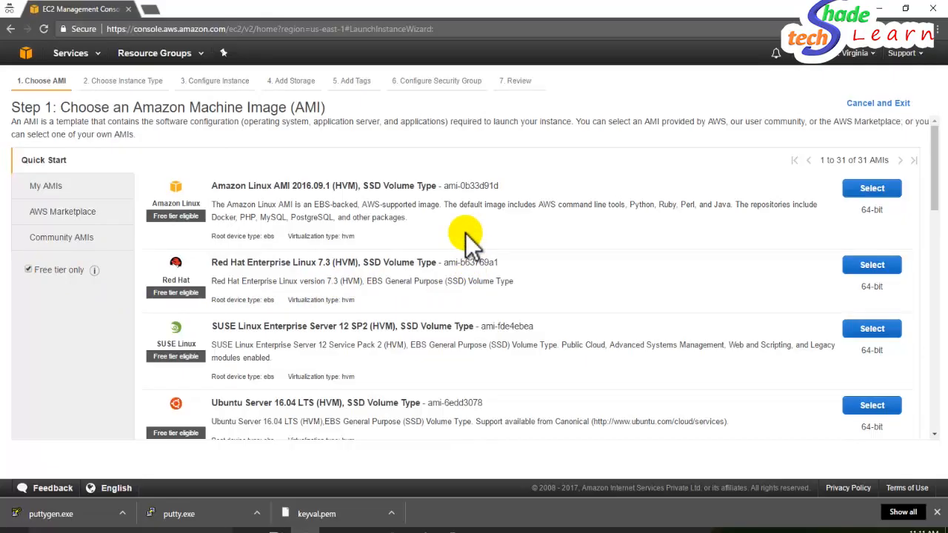
scroll(466, 233, "down", 3)
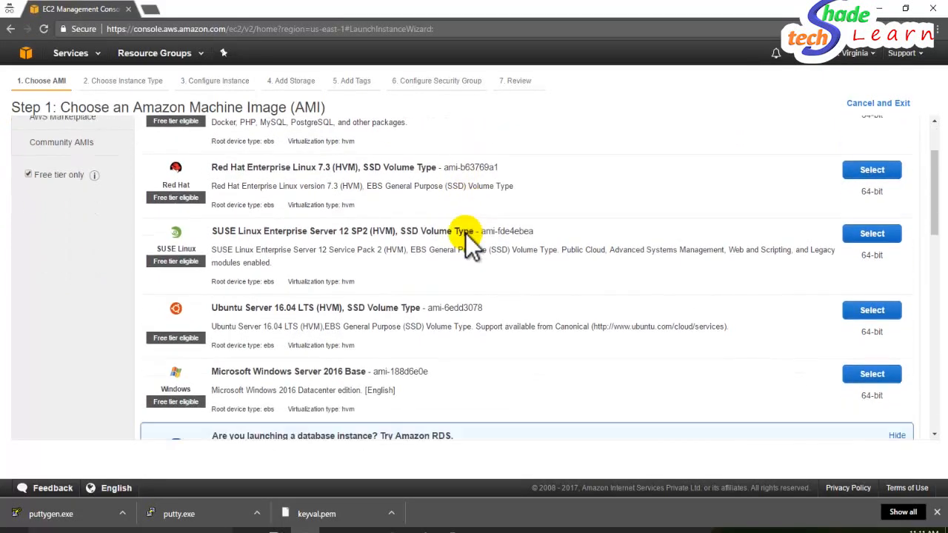
scroll(451, 302, "down", 6)
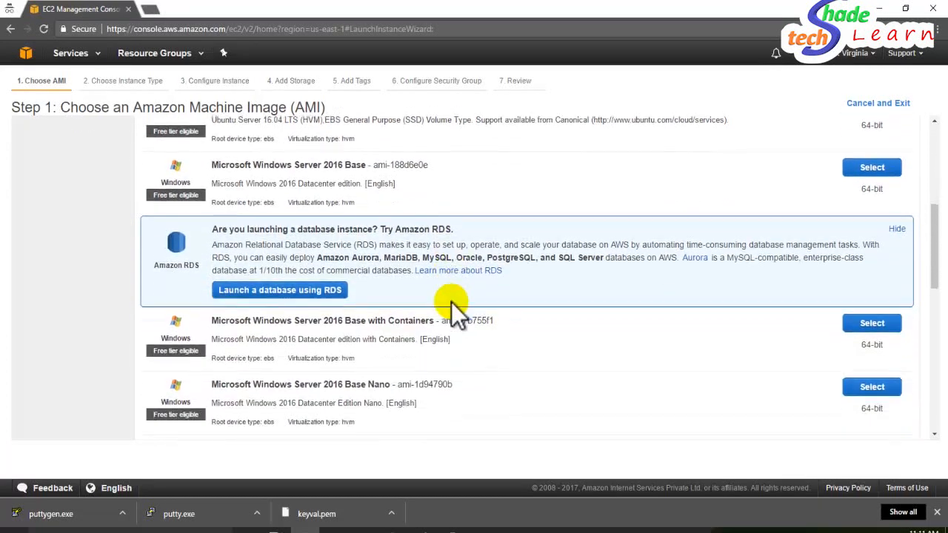
scroll(452, 302, "down", 10)
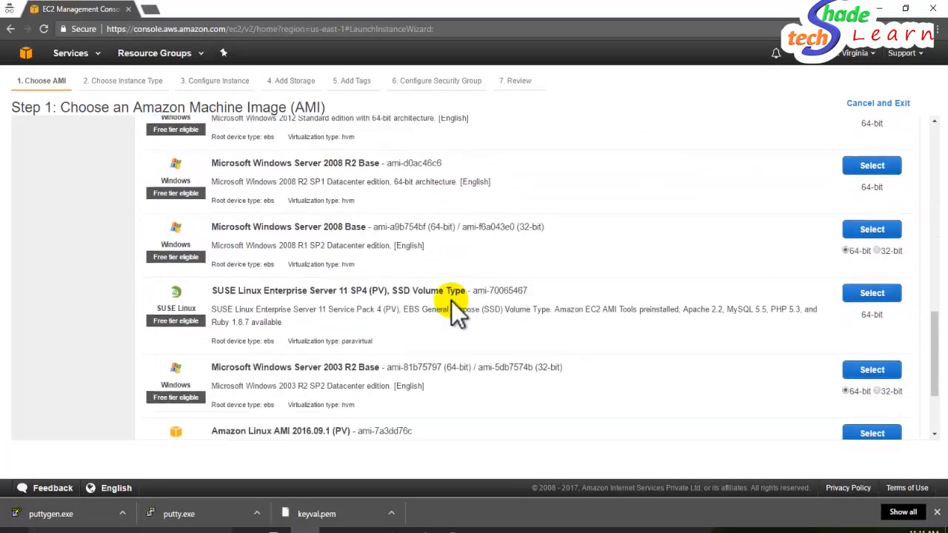
scroll(457, 309, "down", 3)
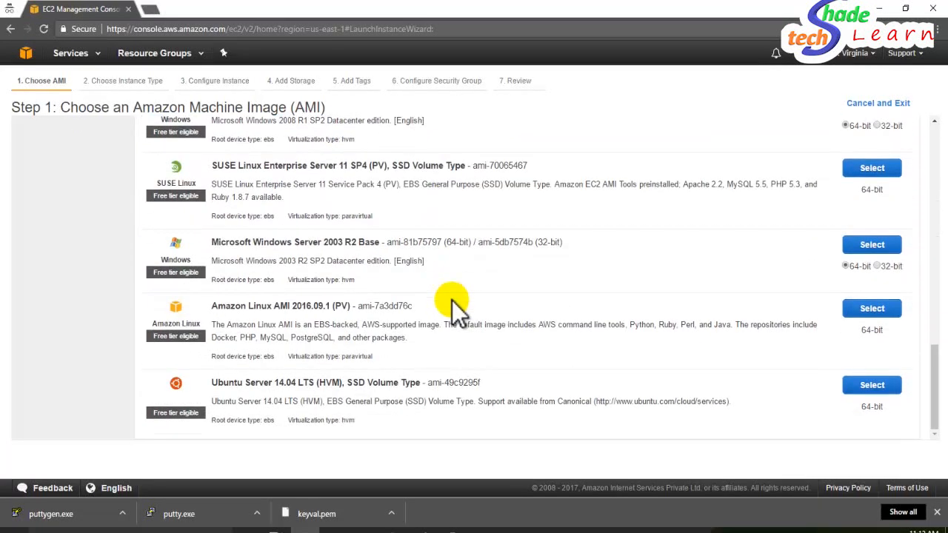
scroll(451, 301, "up", 8)
scroll(452, 300, "down", 8)
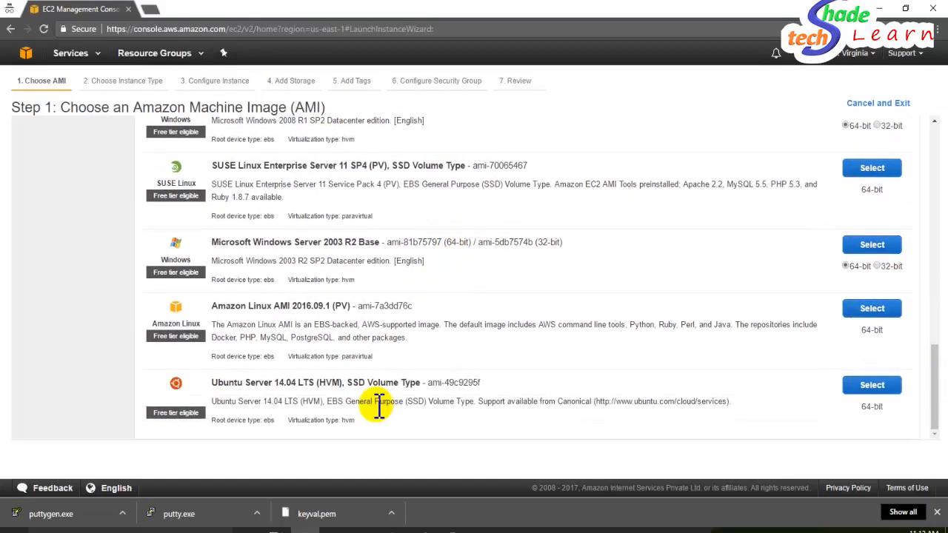
double_click(330, 383)
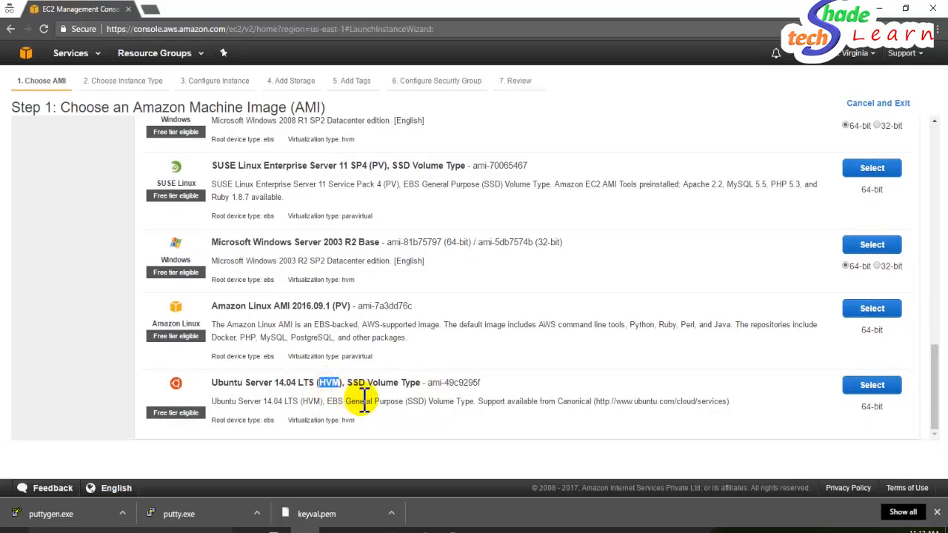
left_click(362, 390)
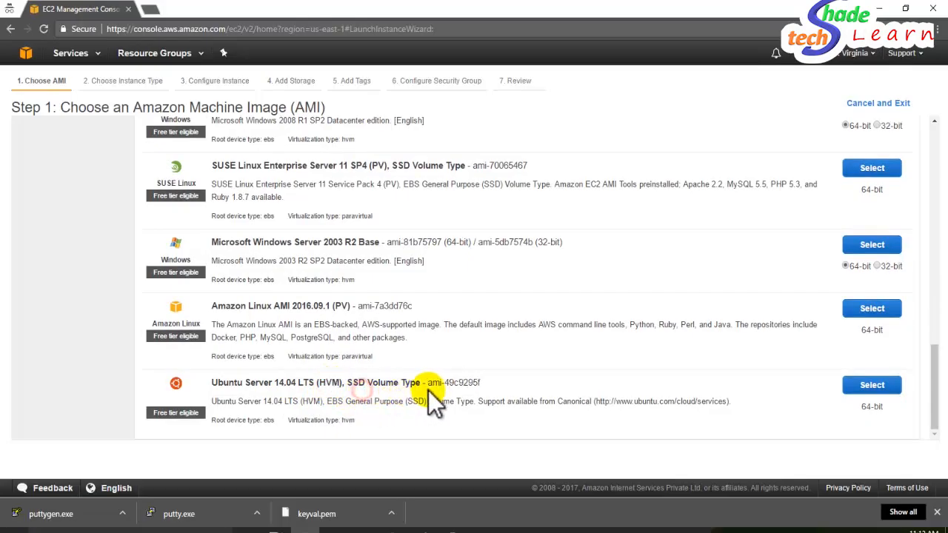
left_click(866, 392)
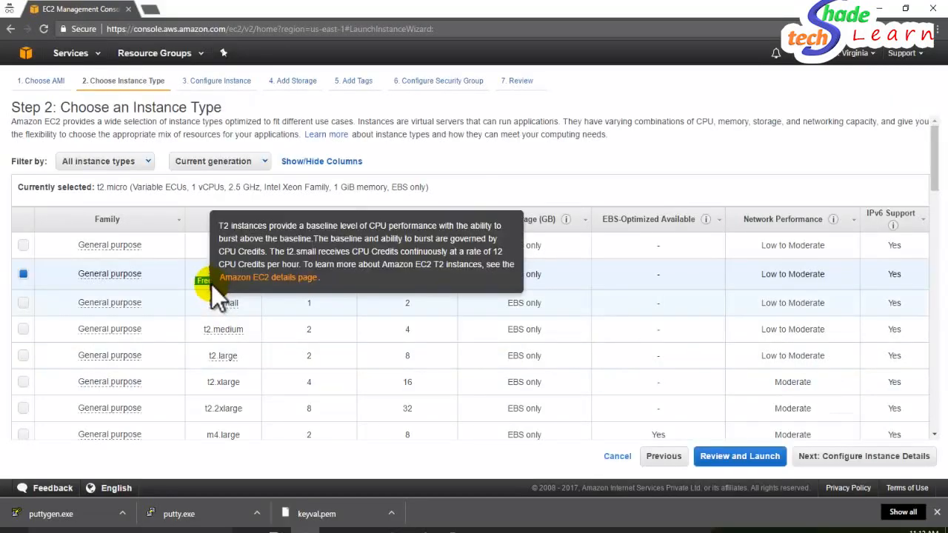
- Keep t2.micro (1 vCPU, 1 GiB memory, EBS only) and review the instance type table
mouse_move(238, 288)
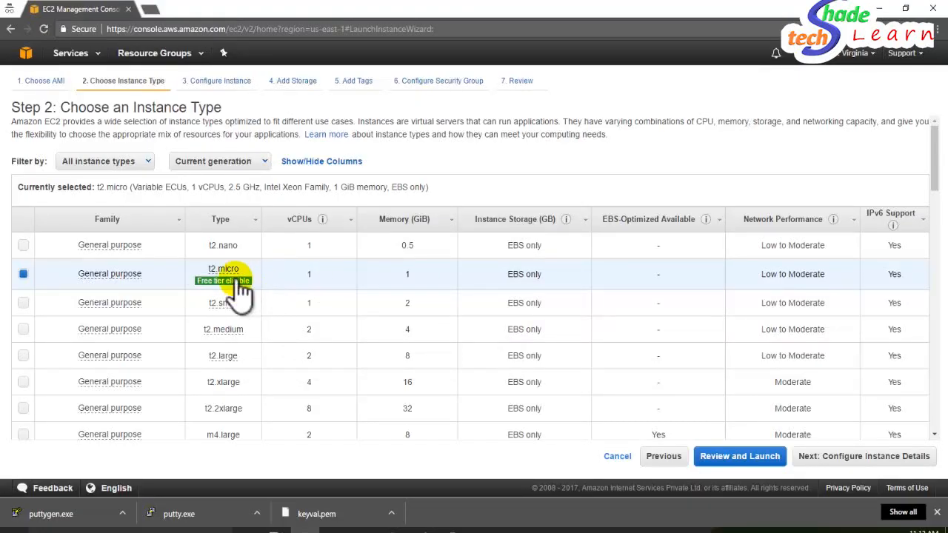
mouse_move(211, 270)
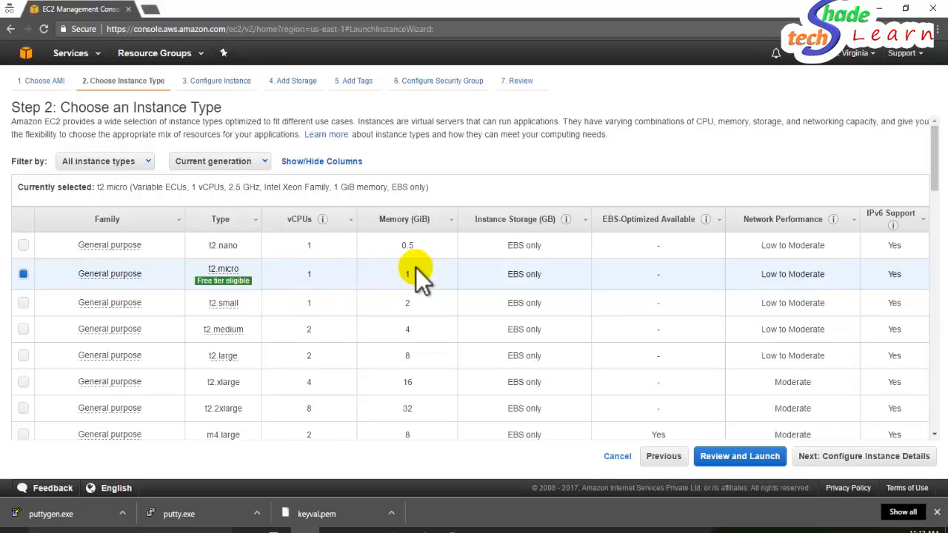
scroll(323, 314, "down", 1)
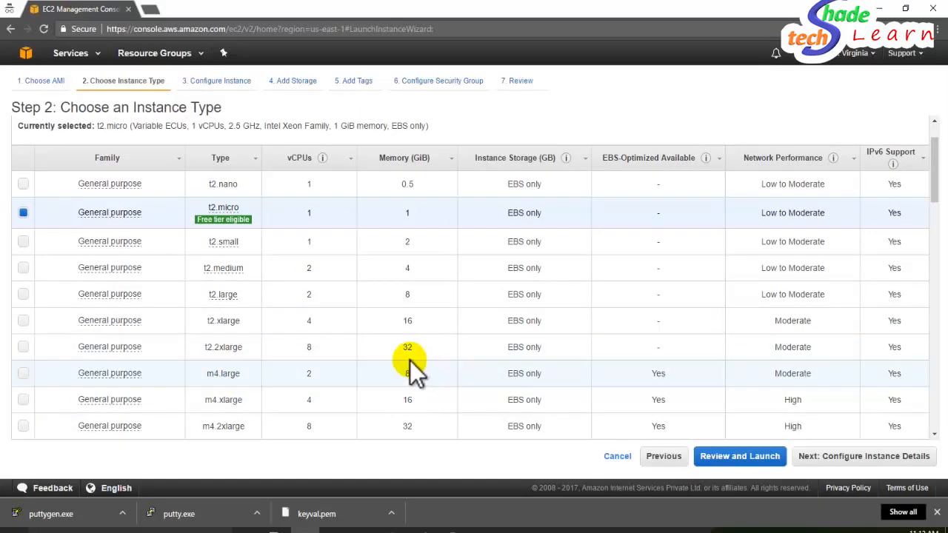
scroll(400, 363, "down", 1)
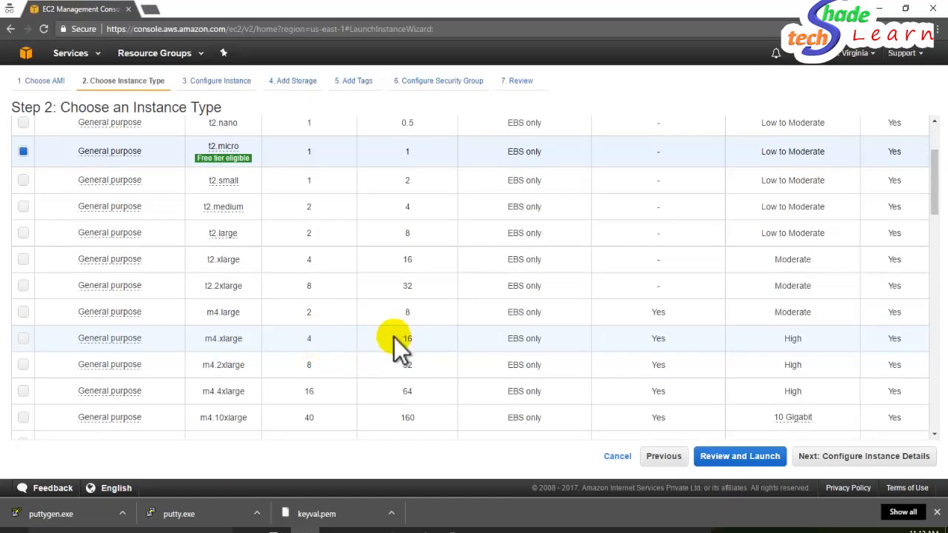
scroll(345, 363, "down", 3)
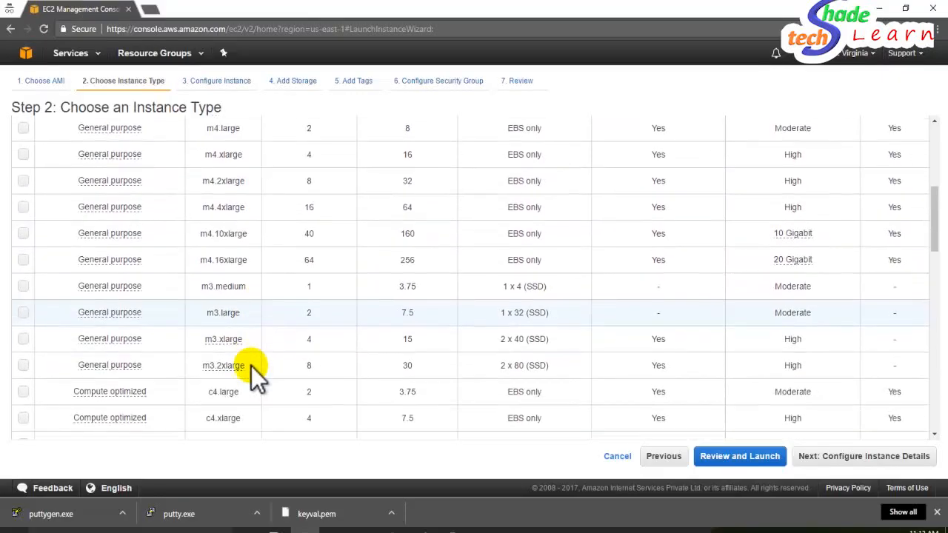
scroll(251, 366, "down", 1)
scroll(338, 366, "up", 5)
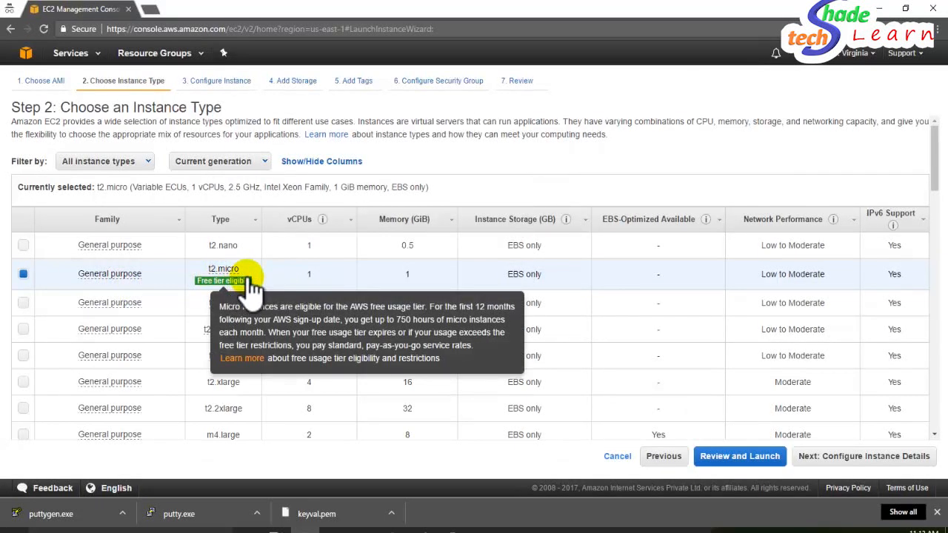
- Advance to Configure Instance Details and keep the instance count at 1
left_click(868, 461)
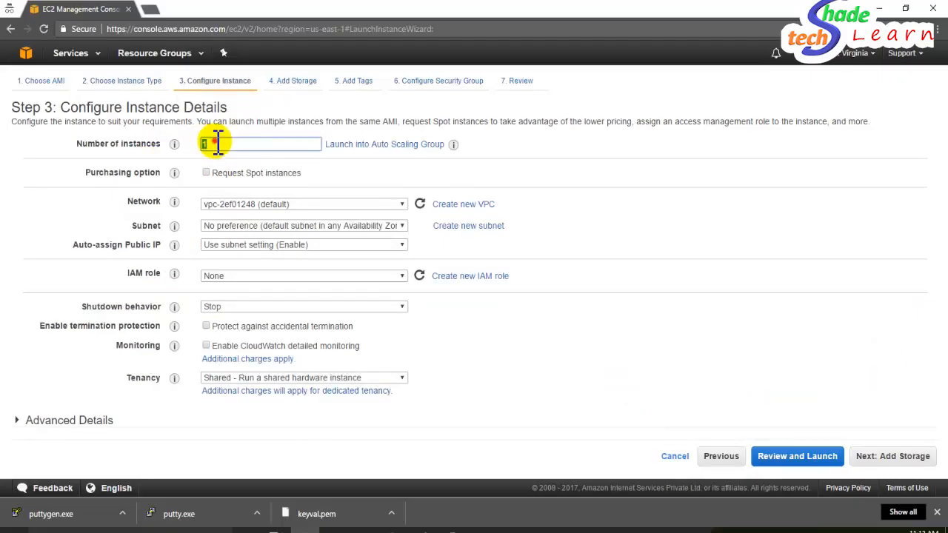
double_click(216, 143)
left_click(237, 145)
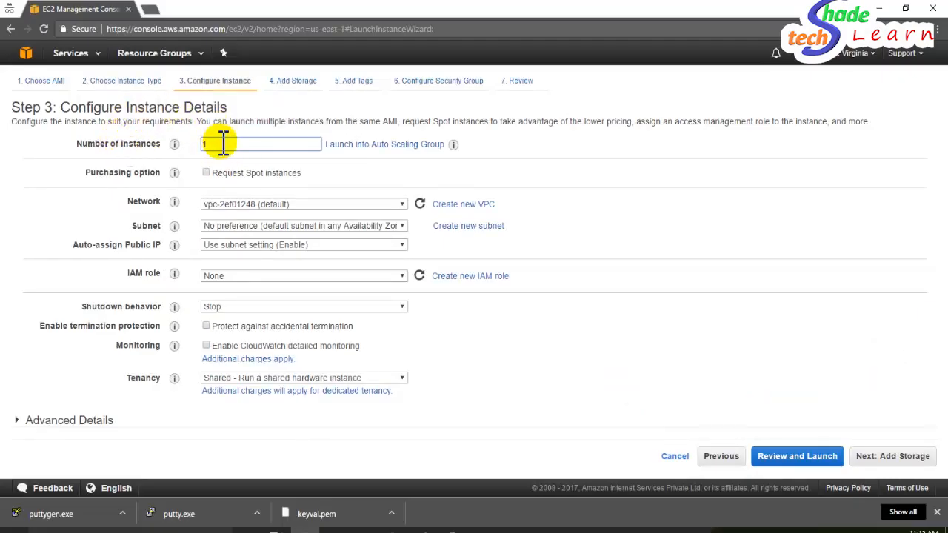
double_click(226, 143)
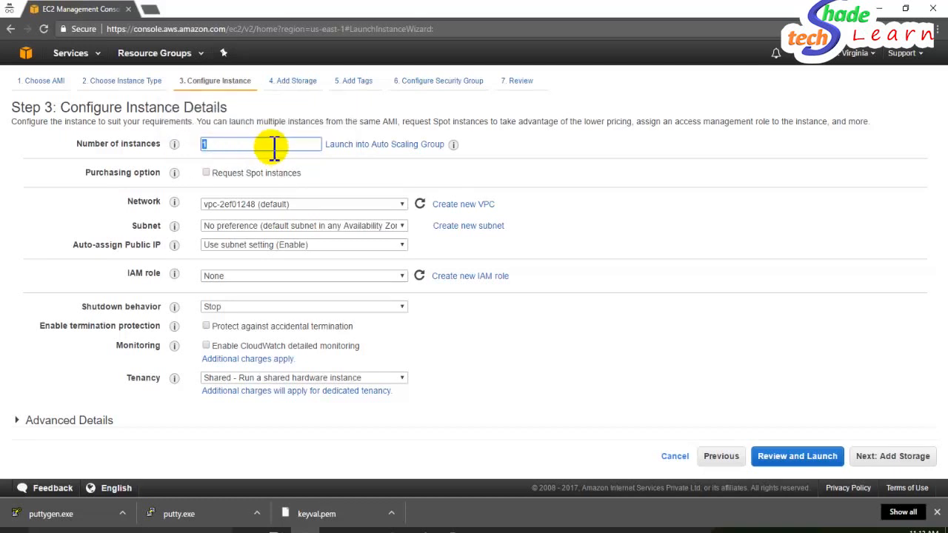
left_click_drag(273, 146, 168, 152)
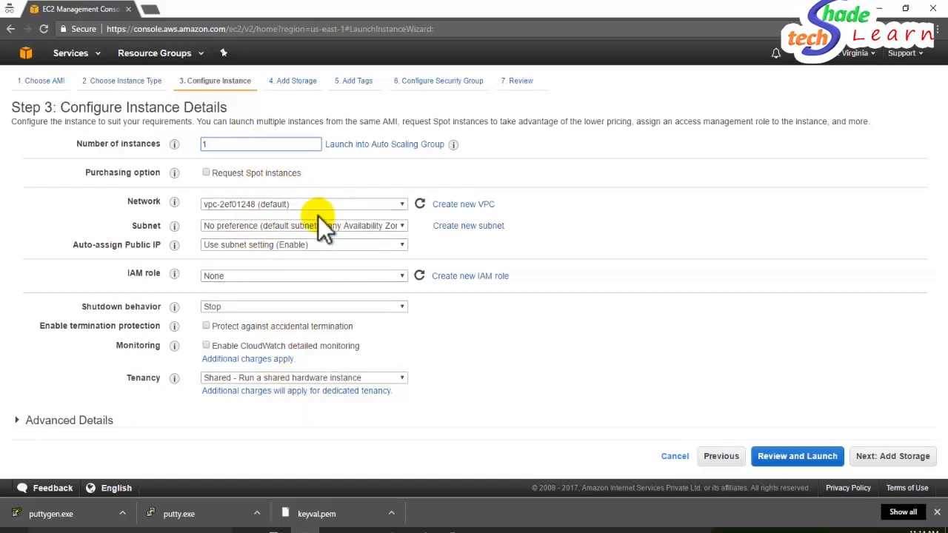
- Keep the 8 GiB GP2 root volume, reach Add Tags, and start the Name tag's value
left_click(882, 456)
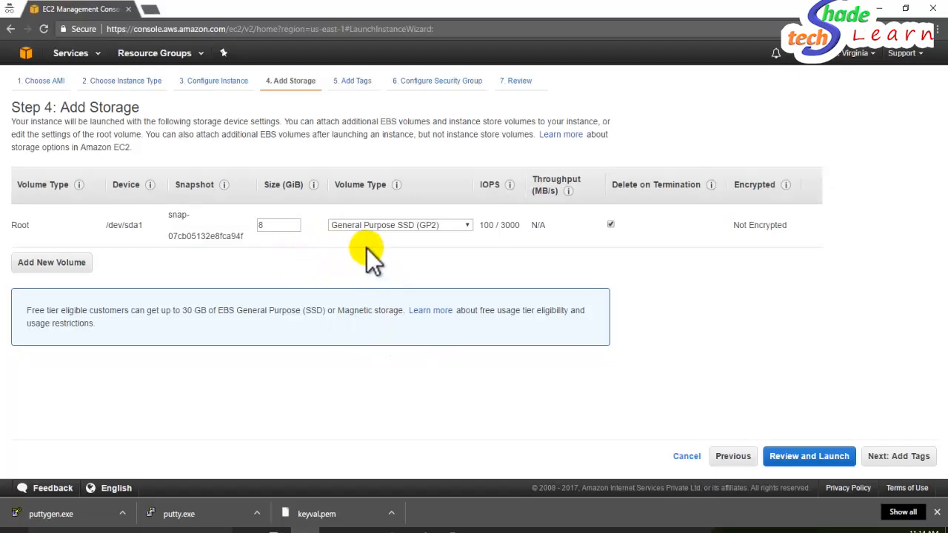
left_click(902, 458)
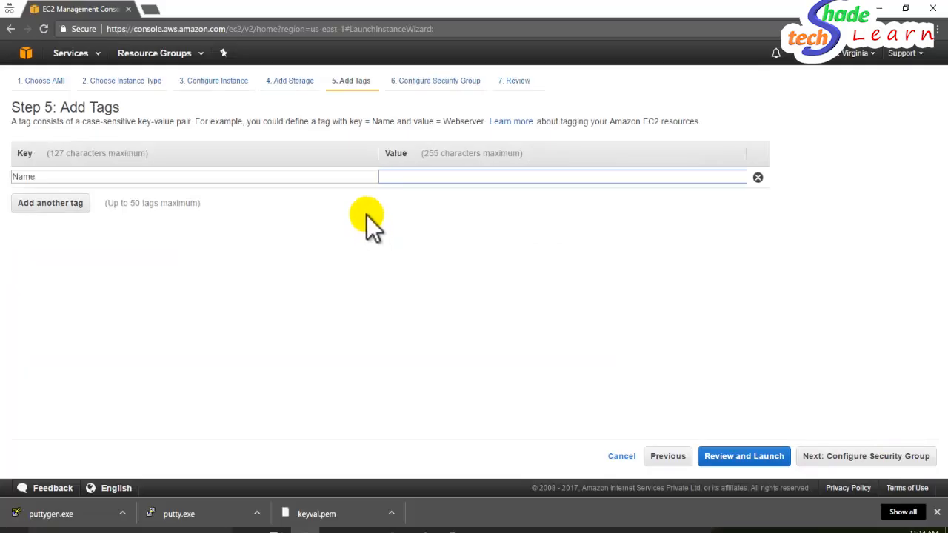
left_click(402, 178)
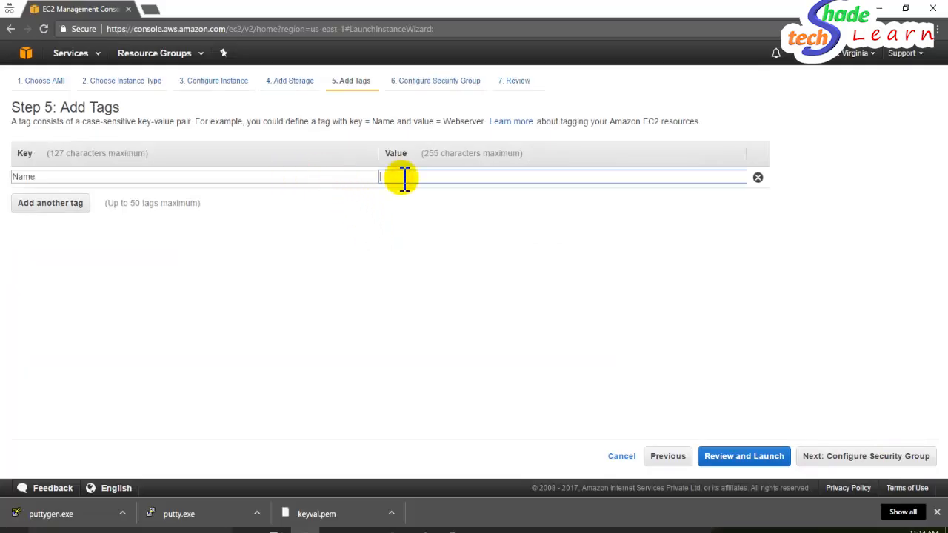